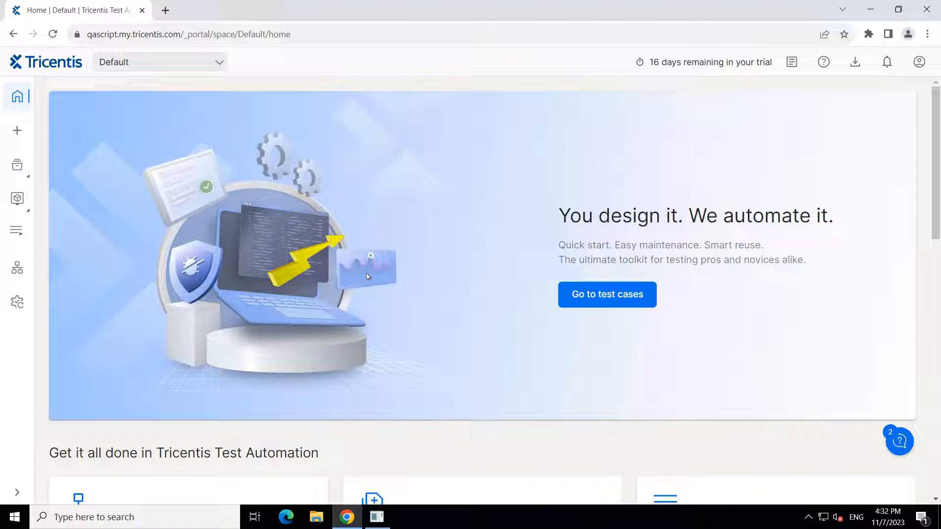
# From the Playlists list, create a new playlist, rename it 'Smoke' and save it.
pyautogui.click(366, 266)
pyautogui.click(17, 233)
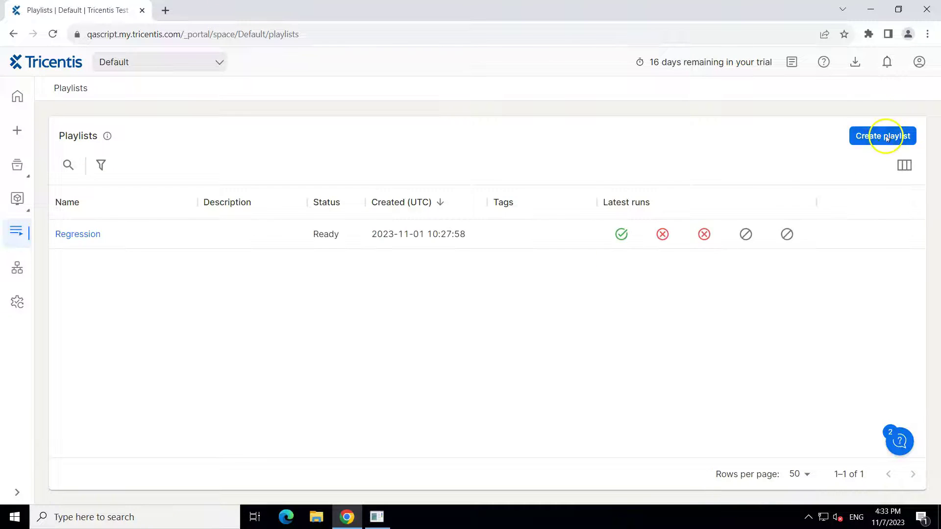
pyautogui.click(883, 135)
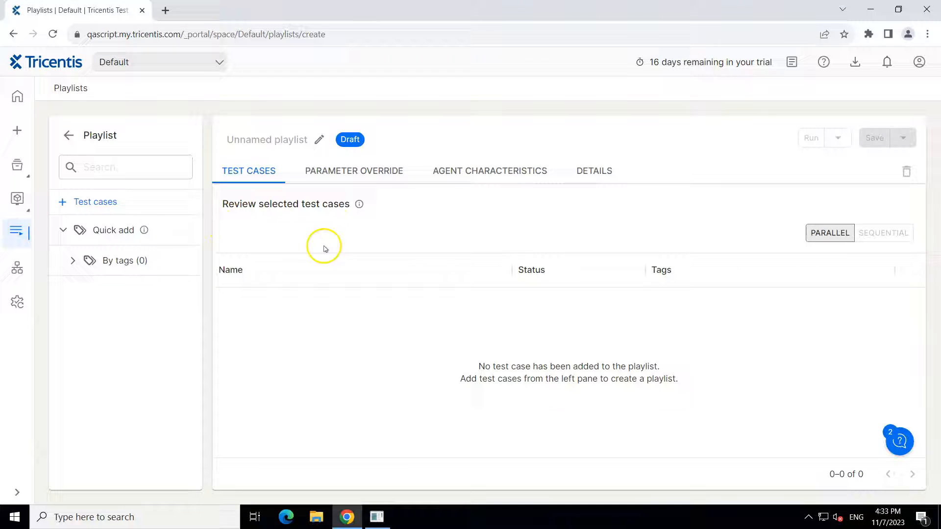
pyautogui.click(291, 139)
pyautogui.write('Smo')
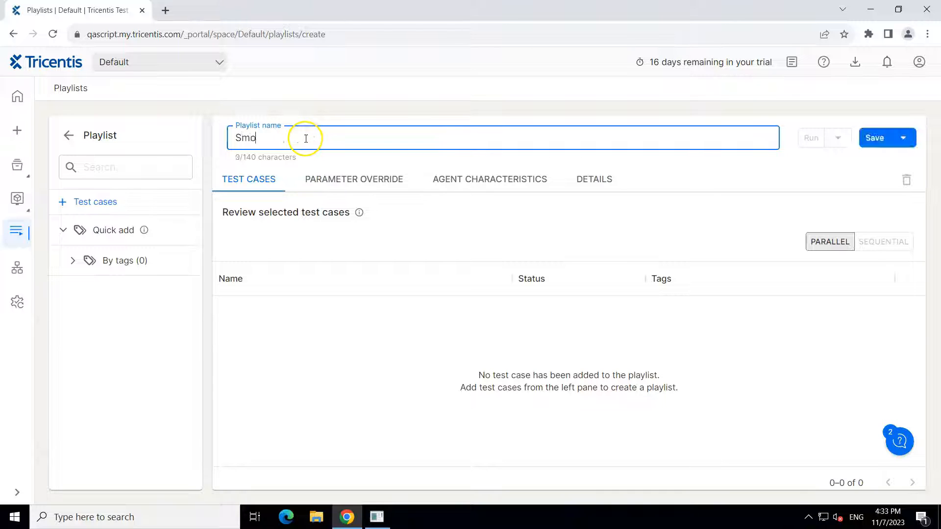
pyautogui.write('ke')
pyautogui.click(873, 137)
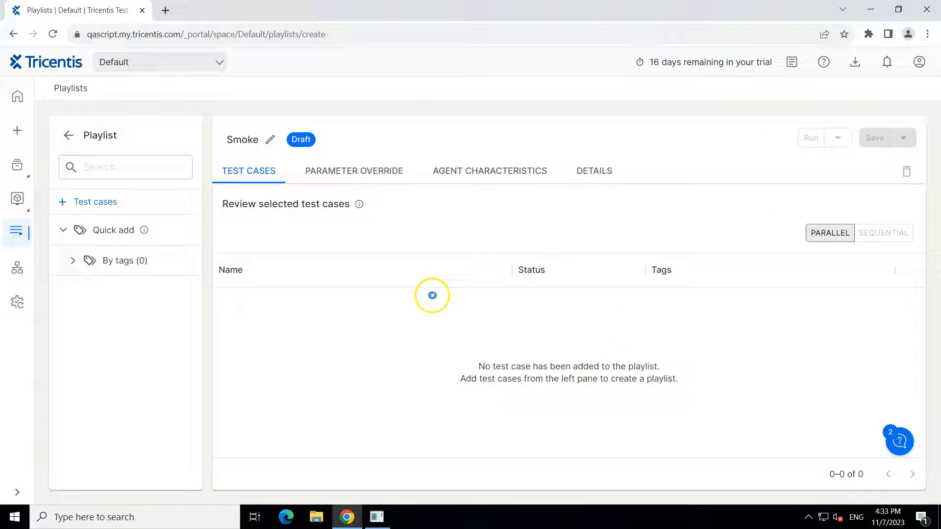
# Add the 'Search Text in Google' test case to the Smoke playlist and confirm.
pyautogui.click(96, 202)
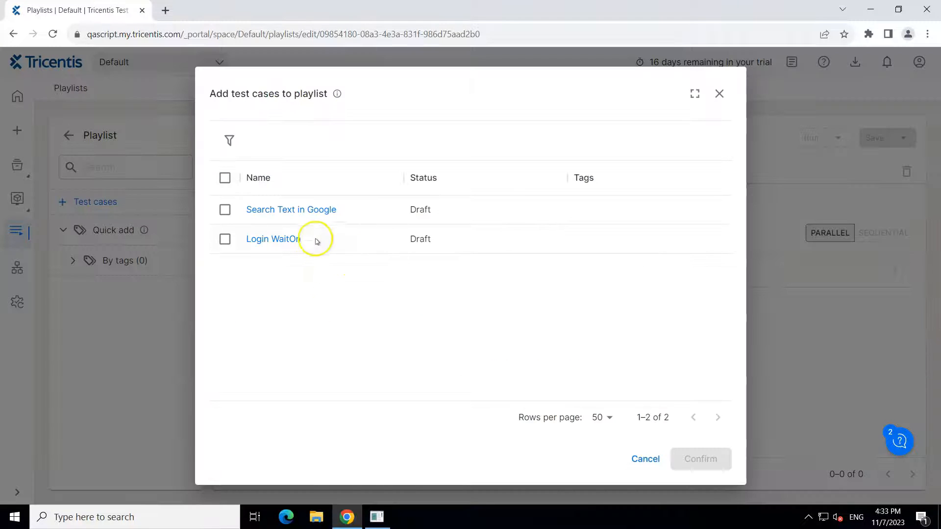
pyautogui.click(225, 210)
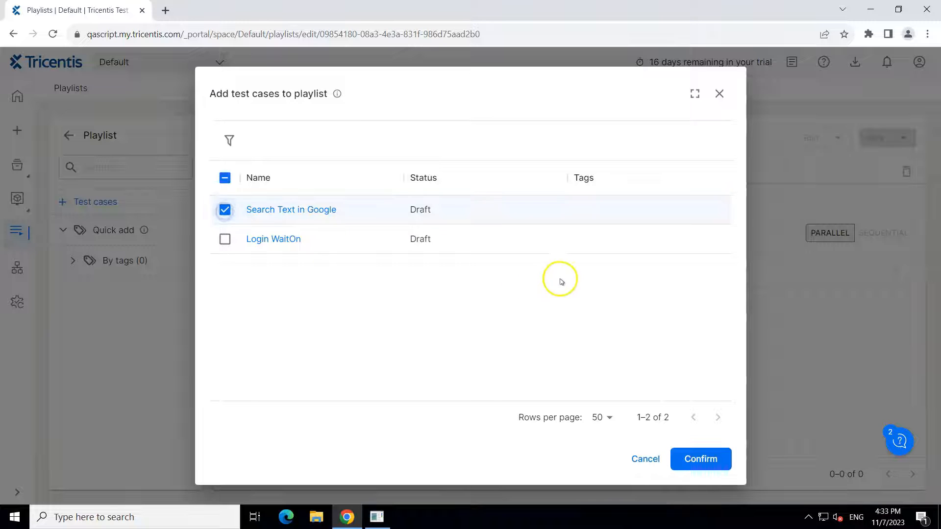
pyautogui.click(700, 459)
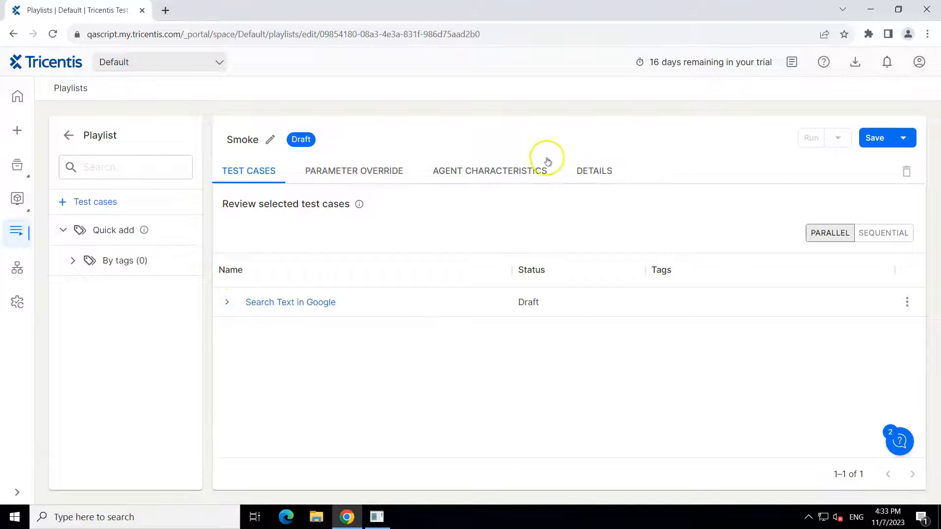
# In Agent Characteristics, require the Chrome browser on the agent.
pyautogui.click(511, 175)
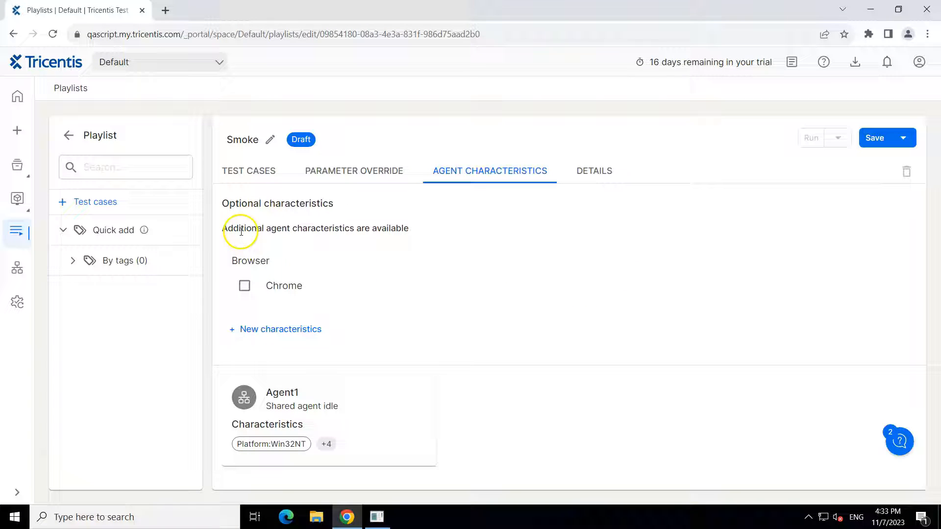
pyautogui.moveTo(241, 229); pyautogui.dragTo(409, 230)
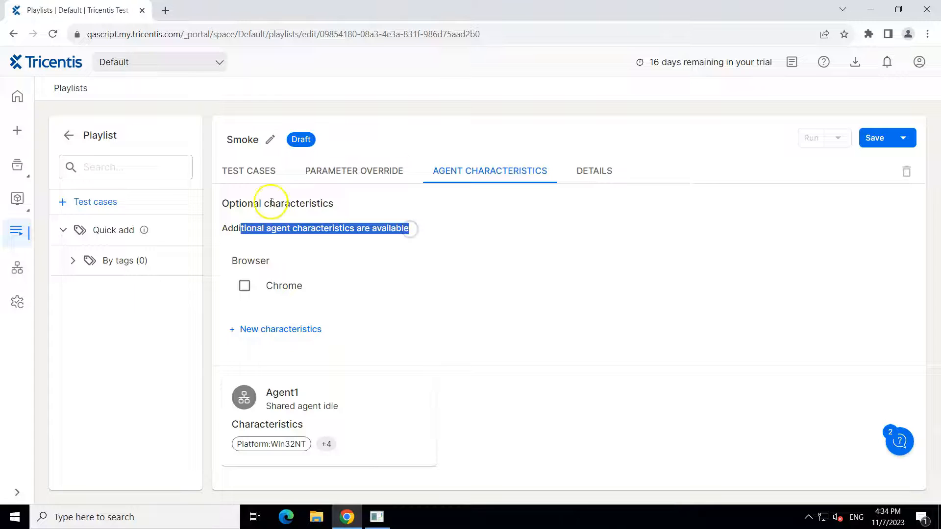
pyautogui.moveTo(242, 203); pyautogui.dragTo(334, 203)
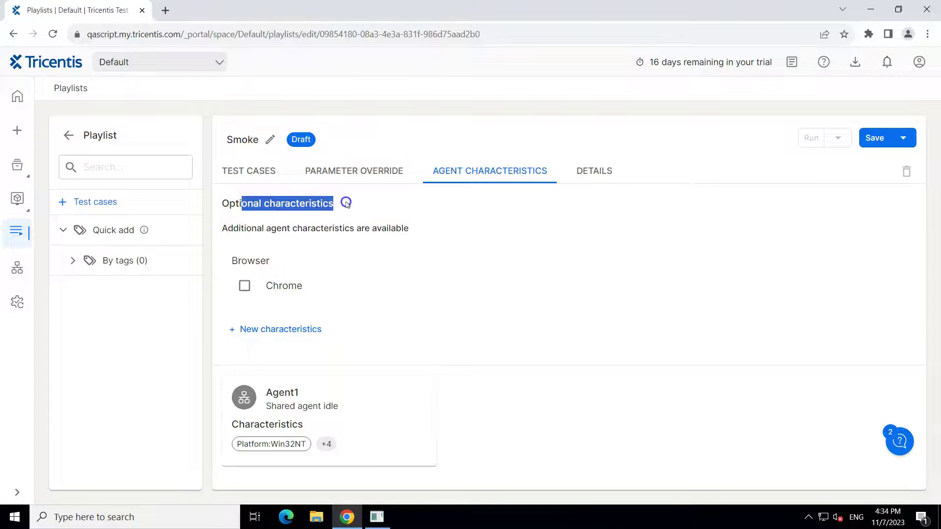
pyautogui.click(245, 286)
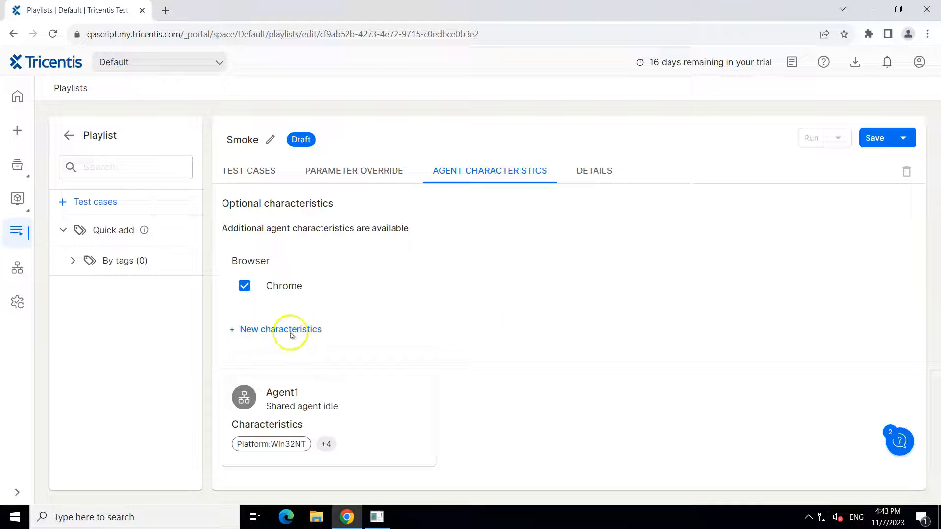
# Start a new agent characteristic entry and focus its field.
pyautogui.click(287, 329)
pyautogui.click(315, 334)
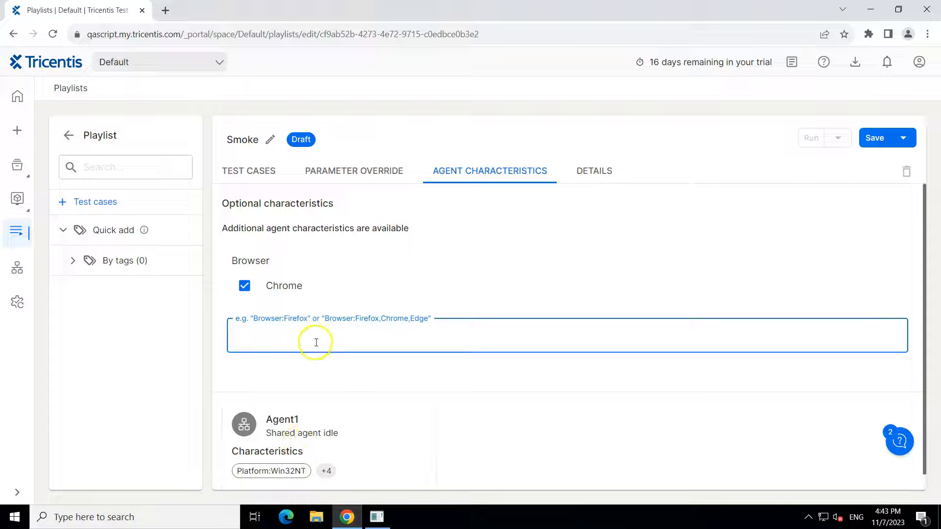
pyautogui.write('Browser:Firefox')
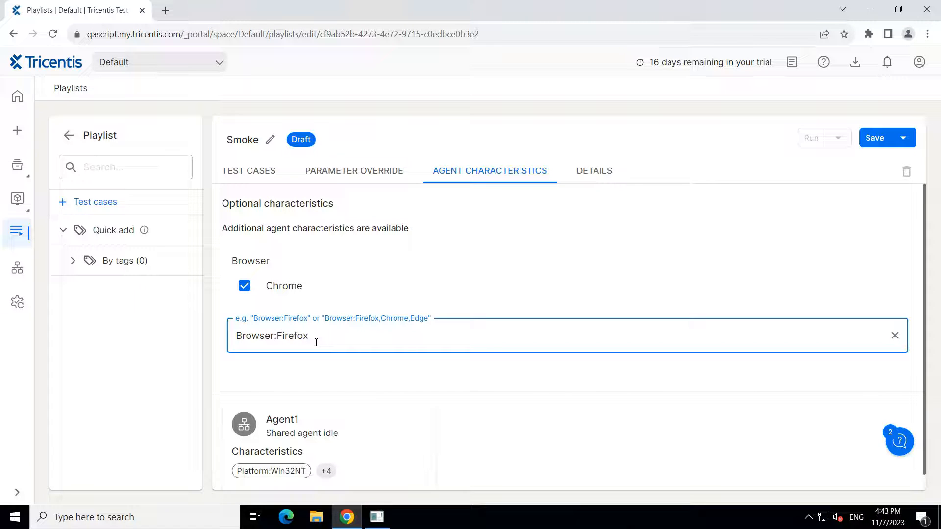
# Commit the 'Browser:Firefox' characteristic, then untick Firefox so only Chrome is required.
pyautogui.press('Return')
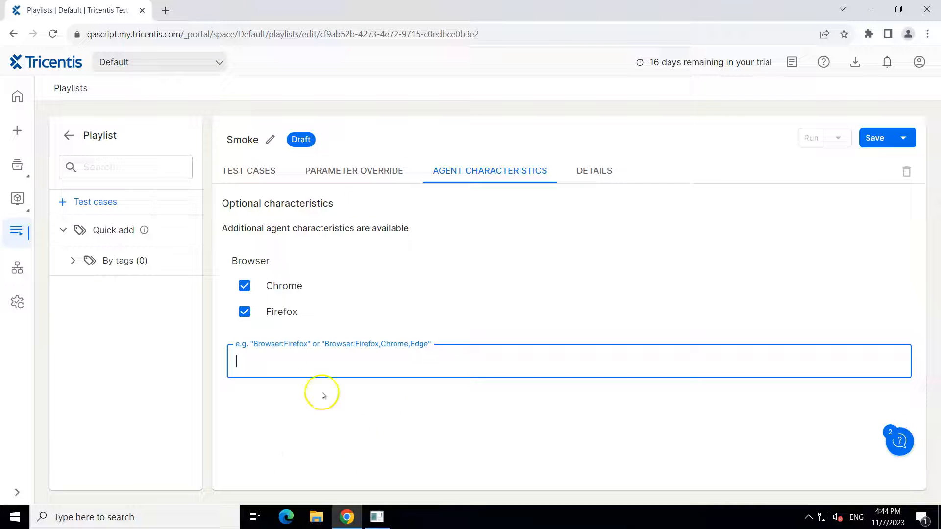
pyautogui.click(244, 313)
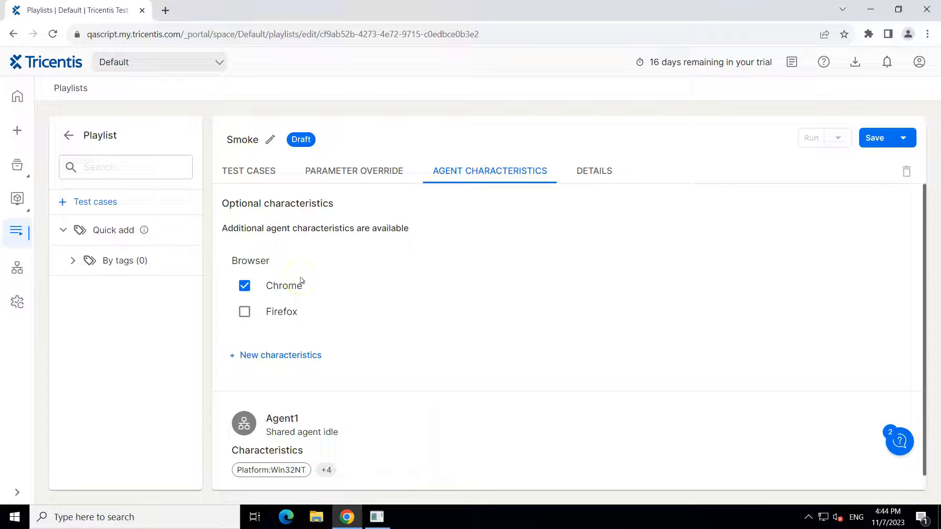
# Save the playlist so it becomes Ready, then choose Run from the run options to review a shared run.
pyautogui.click(874, 137)
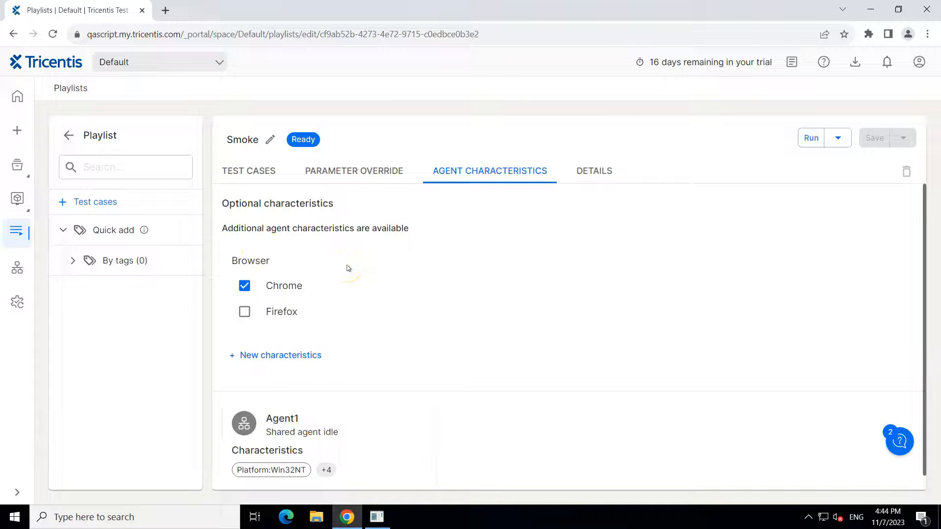
pyautogui.click(838, 138)
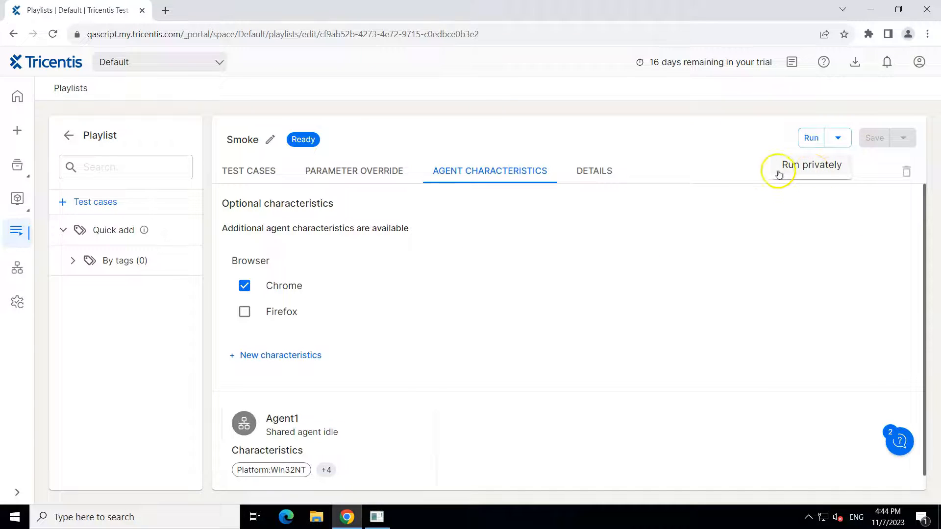
pyautogui.click(713, 154)
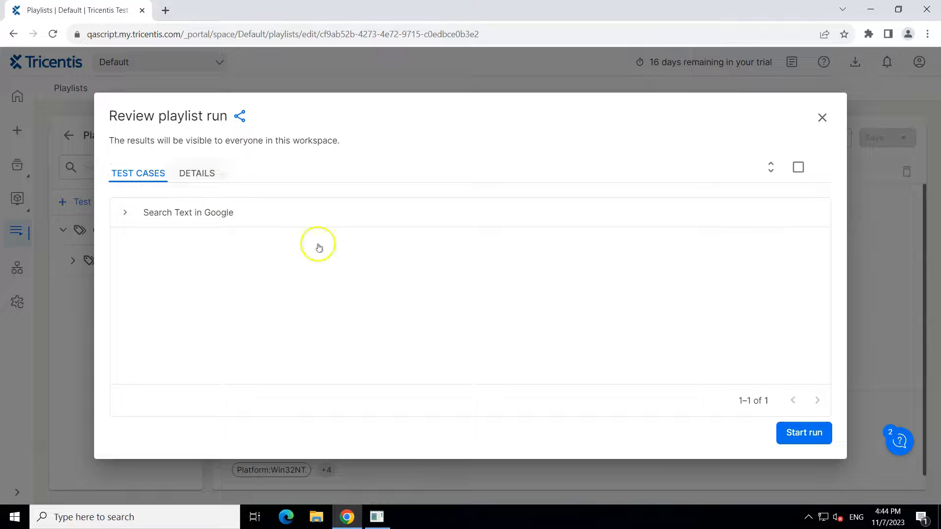
# Start the Smoke playlist run so the agent opens Google in Chrome.
pyautogui.click(804, 432)
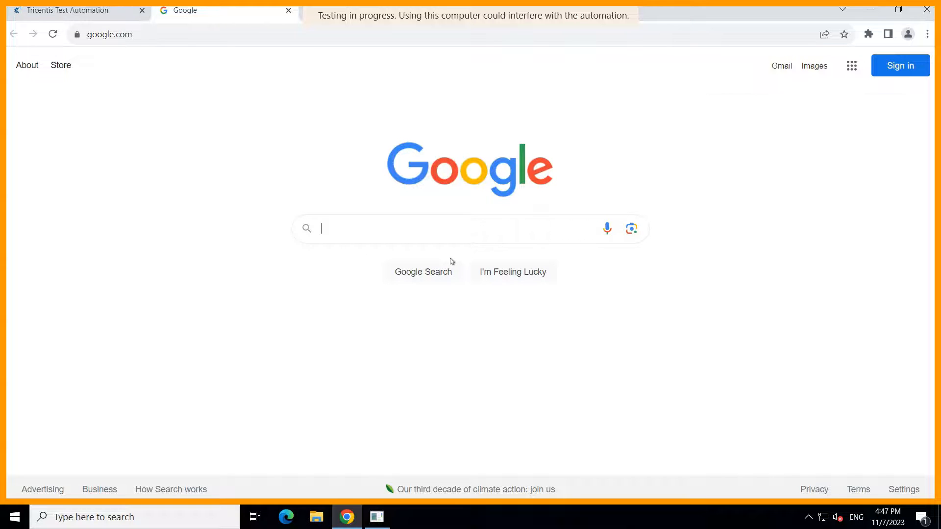
# Let the automated Google search for 'Tosca' finish, then return to the Tricentis Playlists browser tab.
pyautogui.click(425, 274)
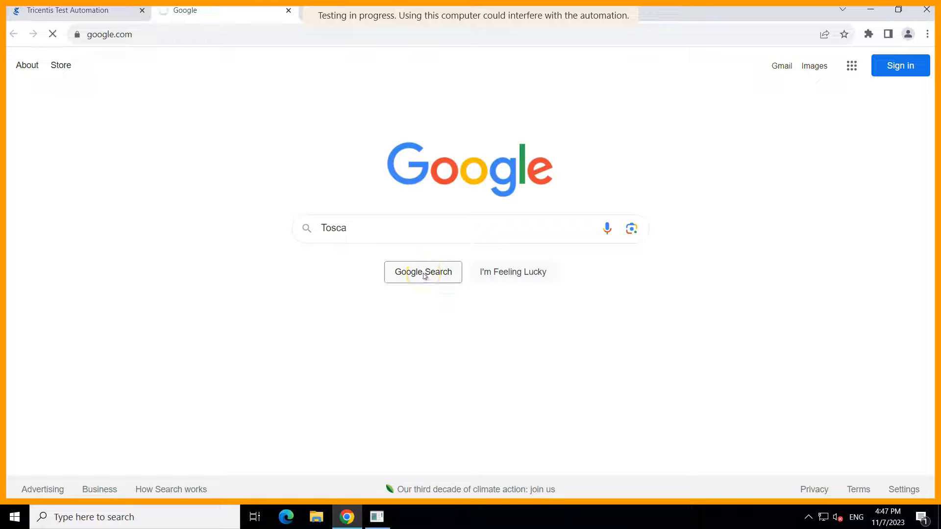
pyautogui.click(103, 9)
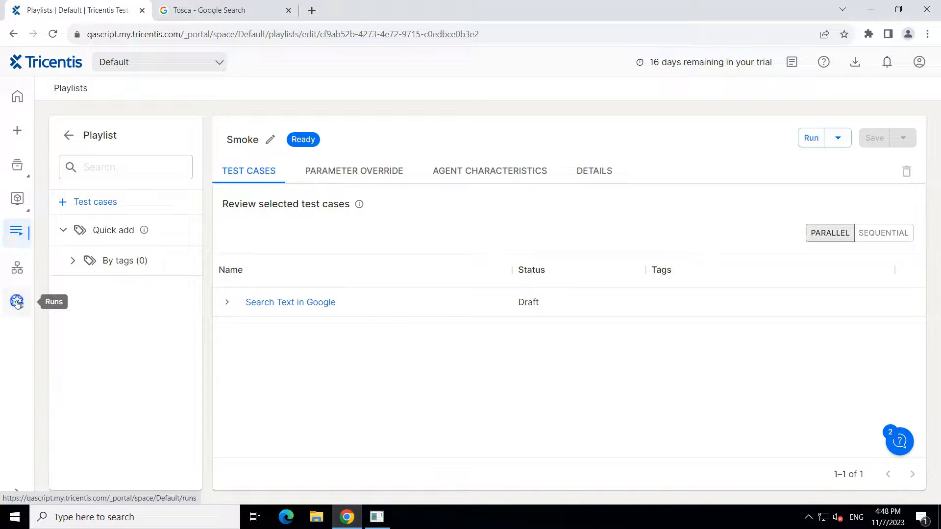
# From the Runs list, open the details of the succeeded Smoke run.
pyautogui.click(17, 302)
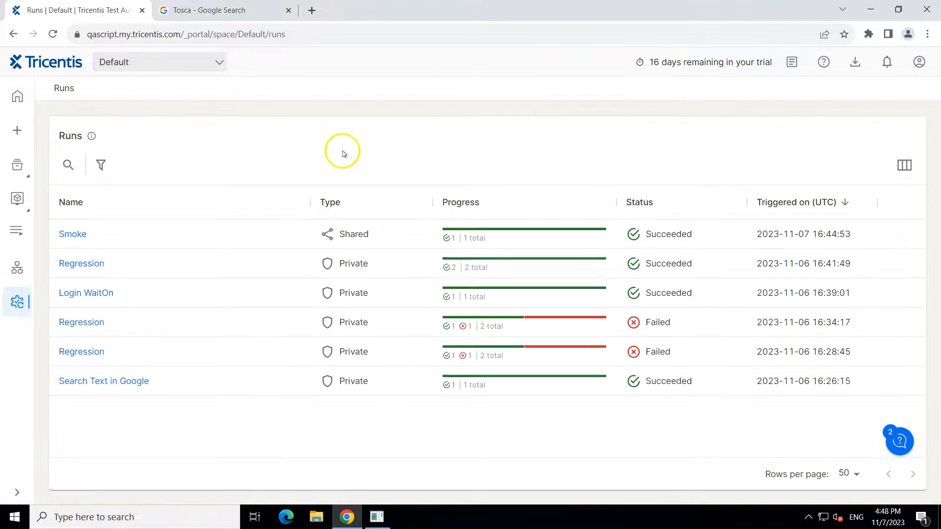
pyautogui.moveTo(72, 235)
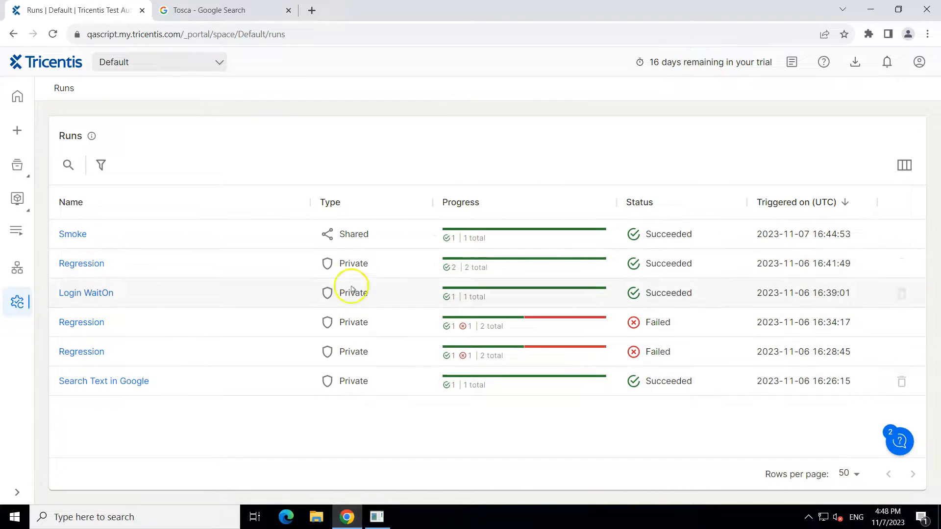
pyautogui.moveTo(359, 264)
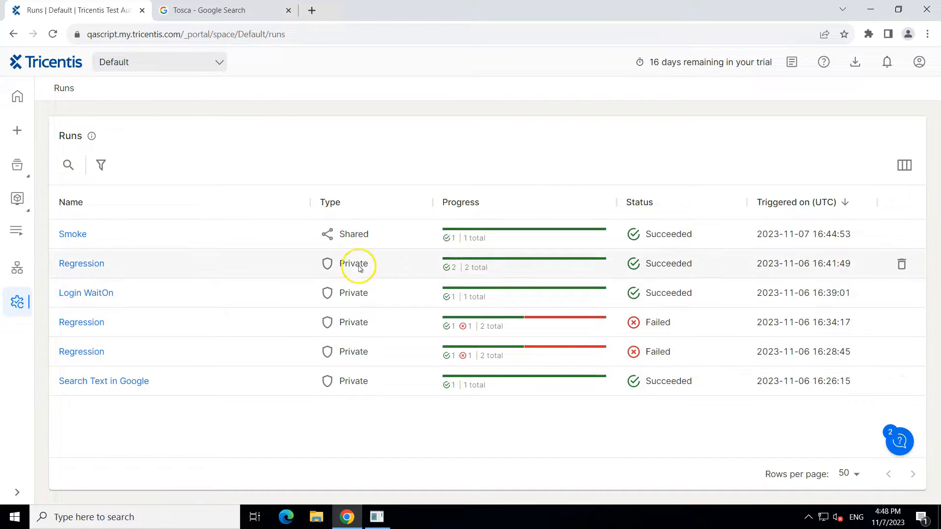
pyautogui.click(65, 235)
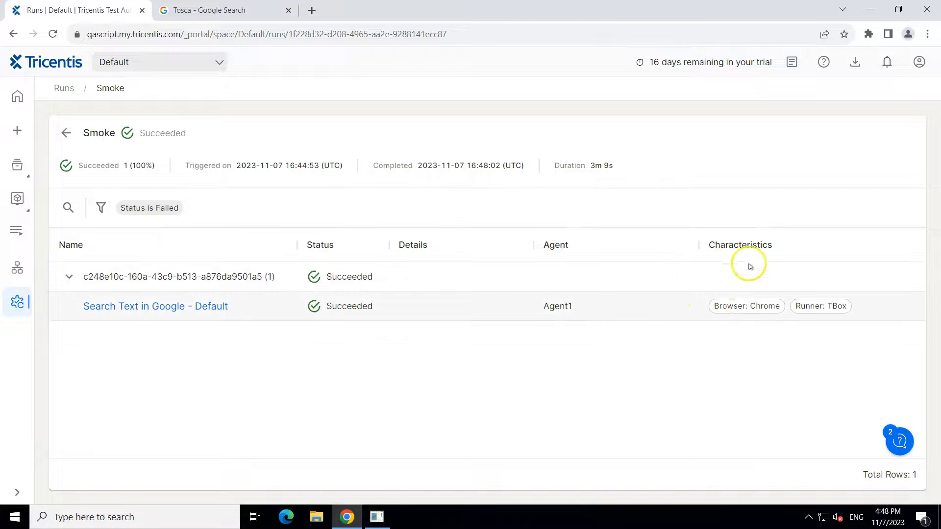
# Open the Search Text in Google result and review its Recording, Attachments (logs.txt, JUnit.xml, TBoxResults.tas) and Log.
pyautogui.click(168, 306)
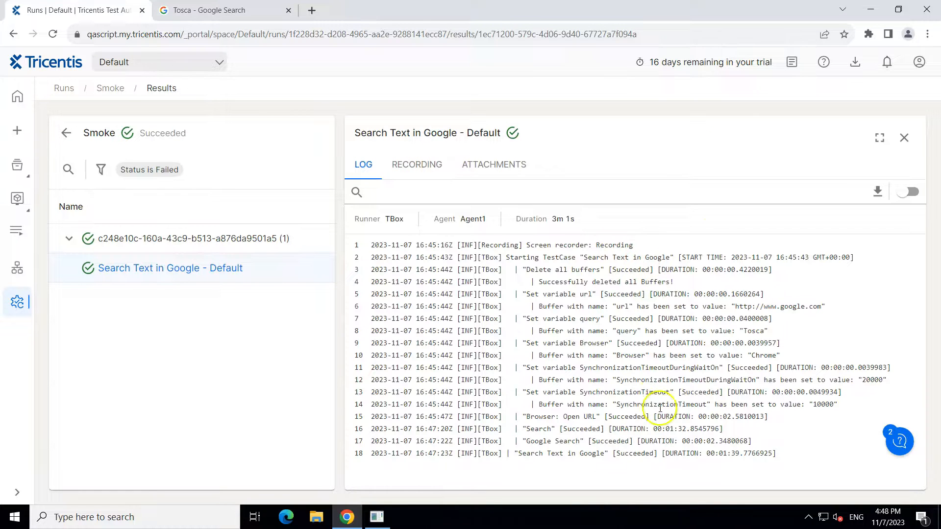
pyautogui.click(416, 163)
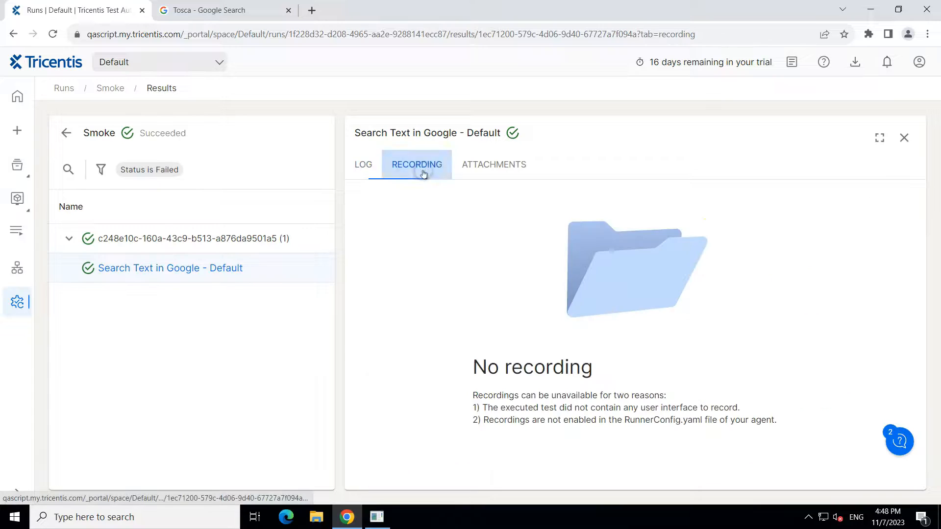
pyautogui.click(494, 164)
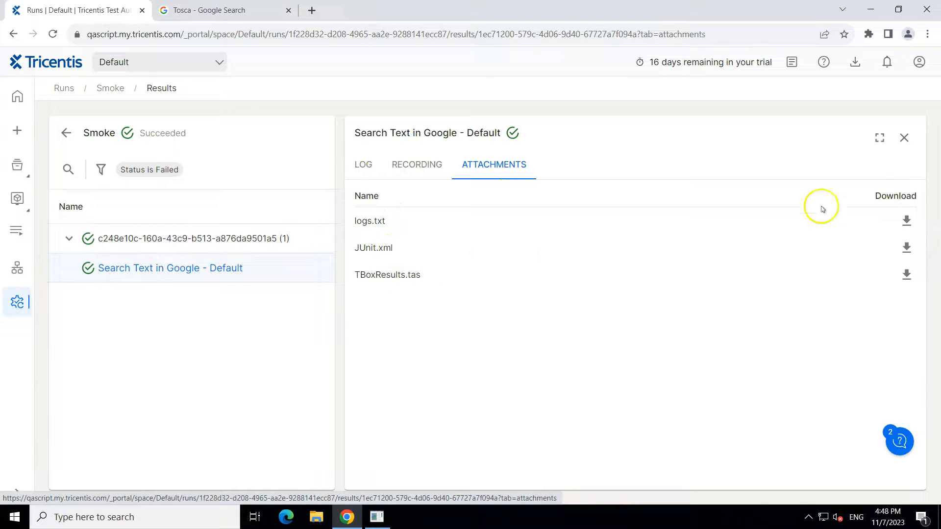
pyautogui.click(364, 163)
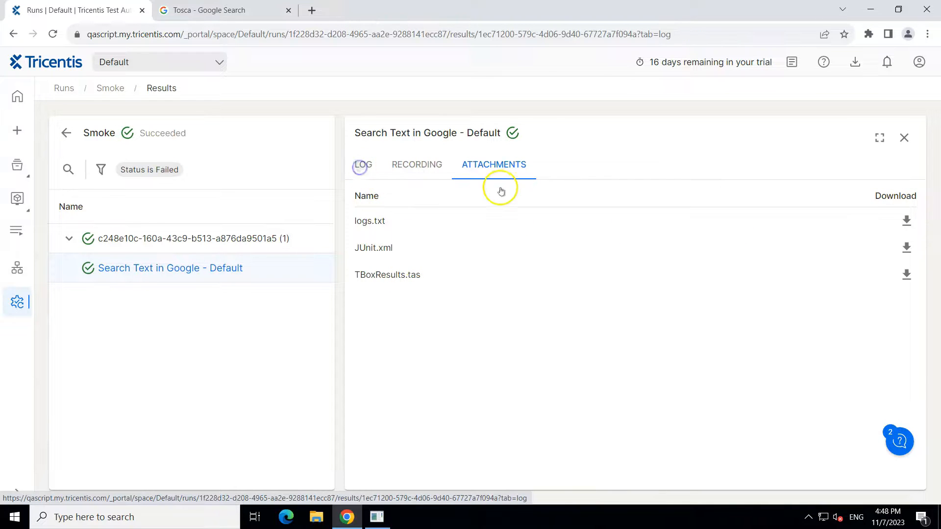